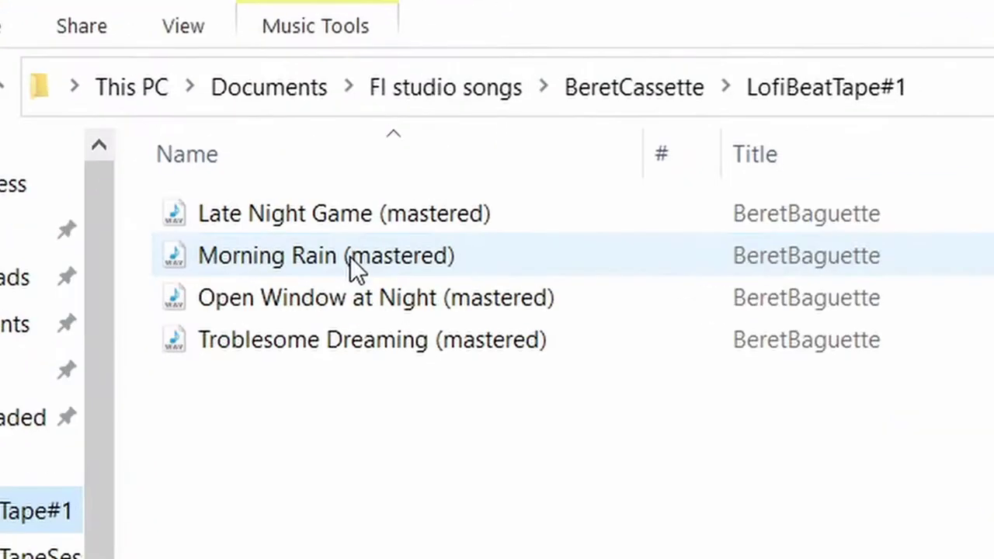
Load Morning Rain (mastered) into the playlist and play it back.
click(350, 258)
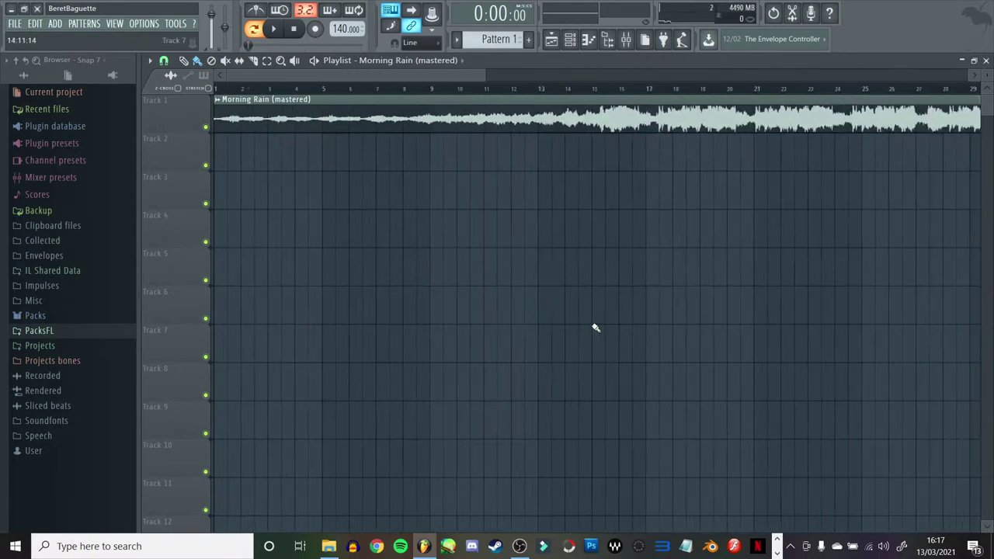
scroll(596, 328, down, 3)
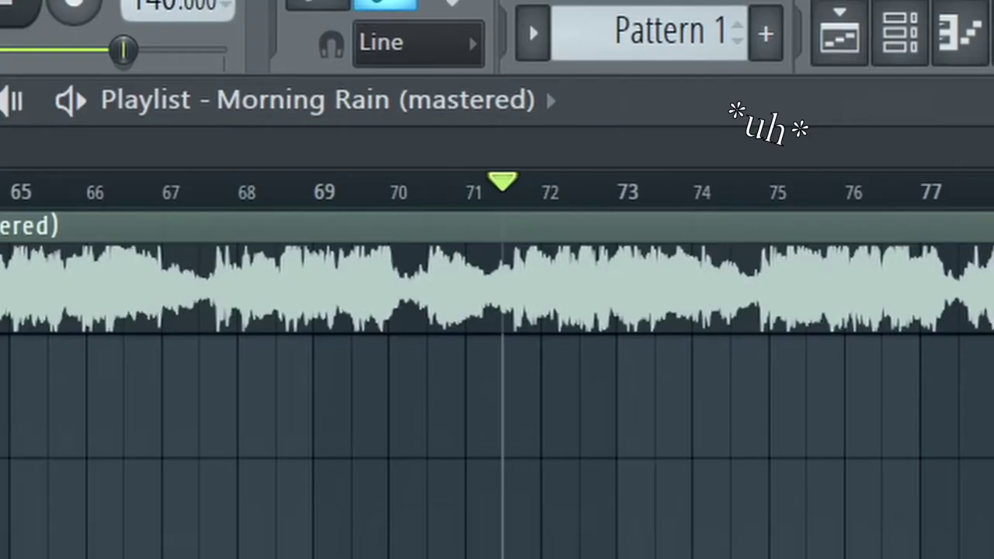
key(space)
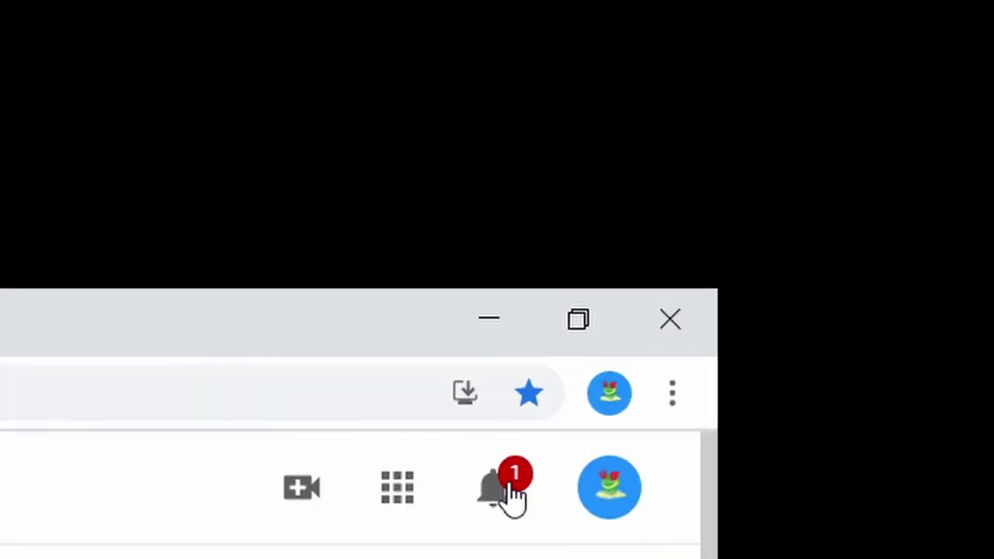
Search YouTube for 'japanese jazz'.
click(511, 491)
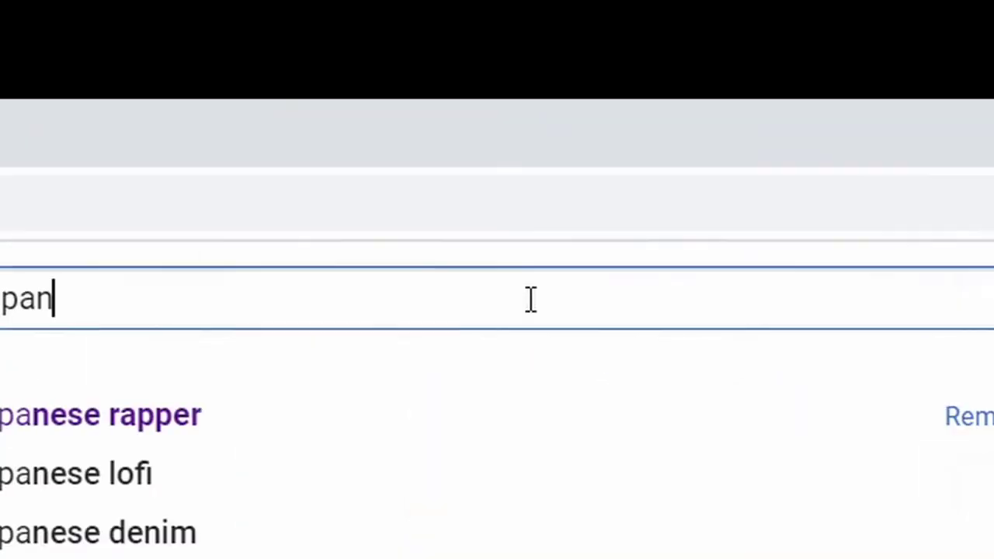
text(ese jazz)
key(Return)
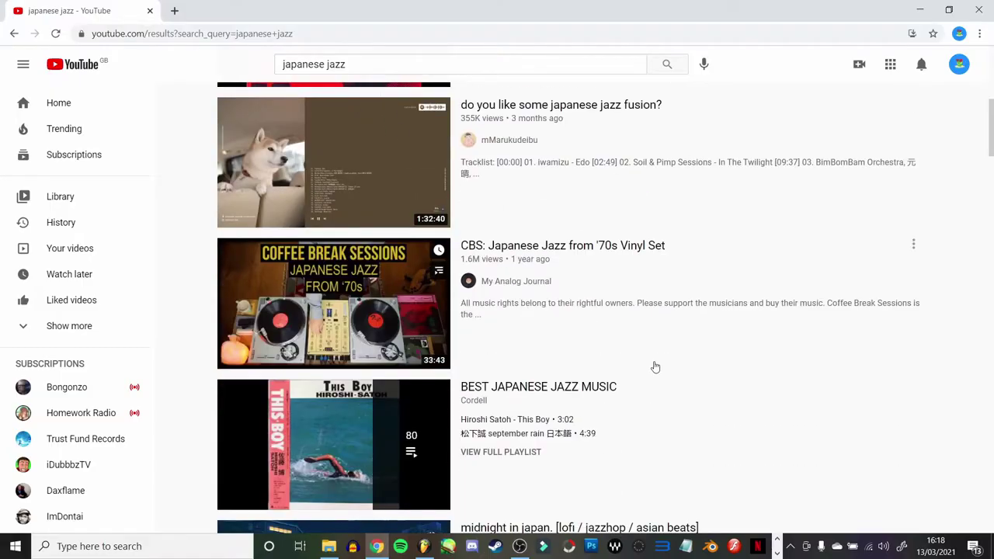
Play T-SQUARE's Takarajima from a Japanese music playlist and like the video.
scroll(655, 367, down, 3)
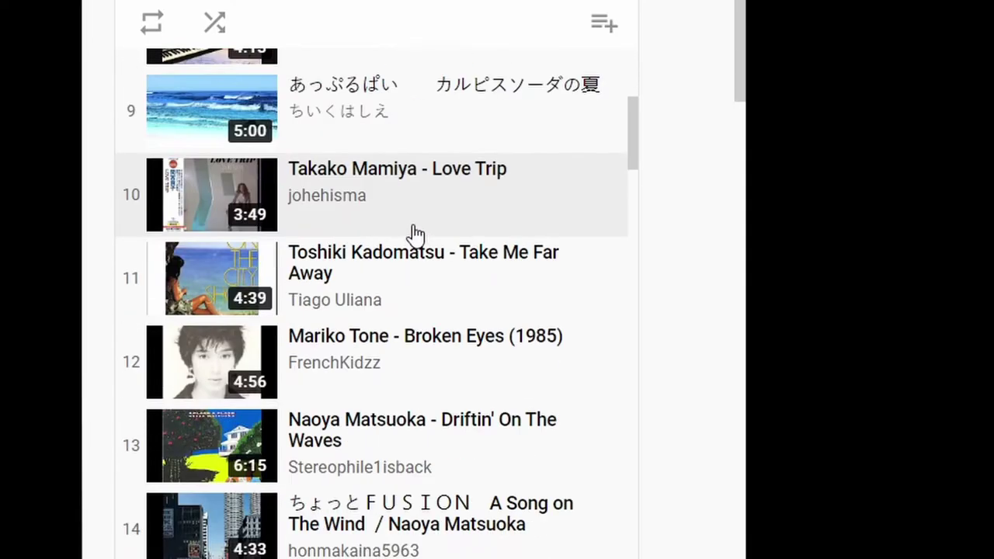
scroll(415, 233, down, 5)
scroll(428, 437, down, 3)
scroll(477, 435, down, 2)
scroll(477, 435, down, 1)
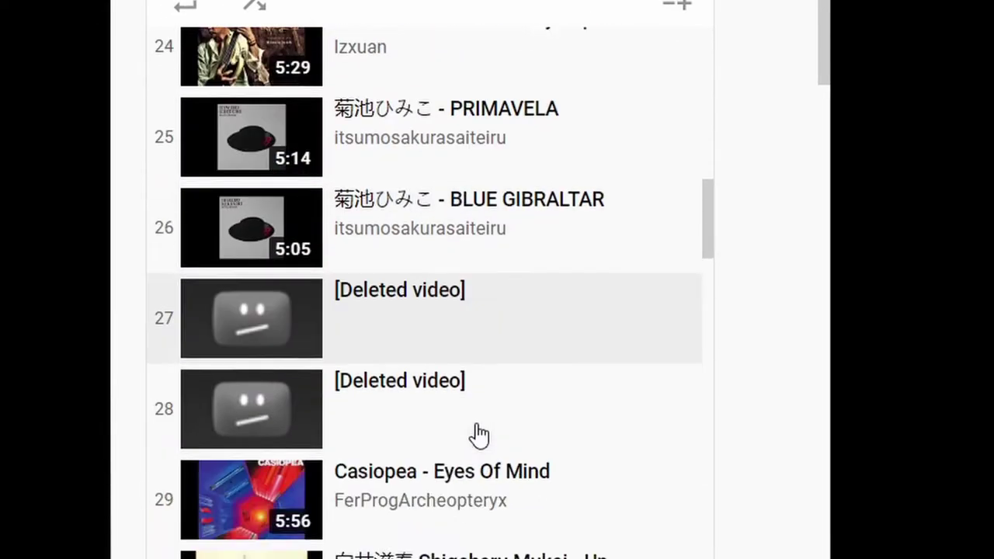
scroll(479, 435, down, 3)
scroll(499, 427, down, 3)
click(637, 245)
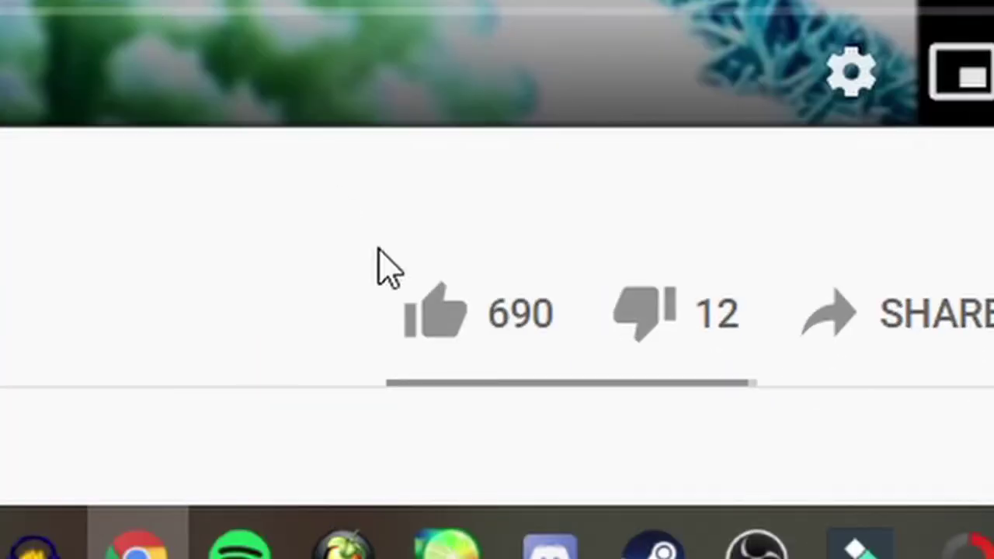
click(435, 312)
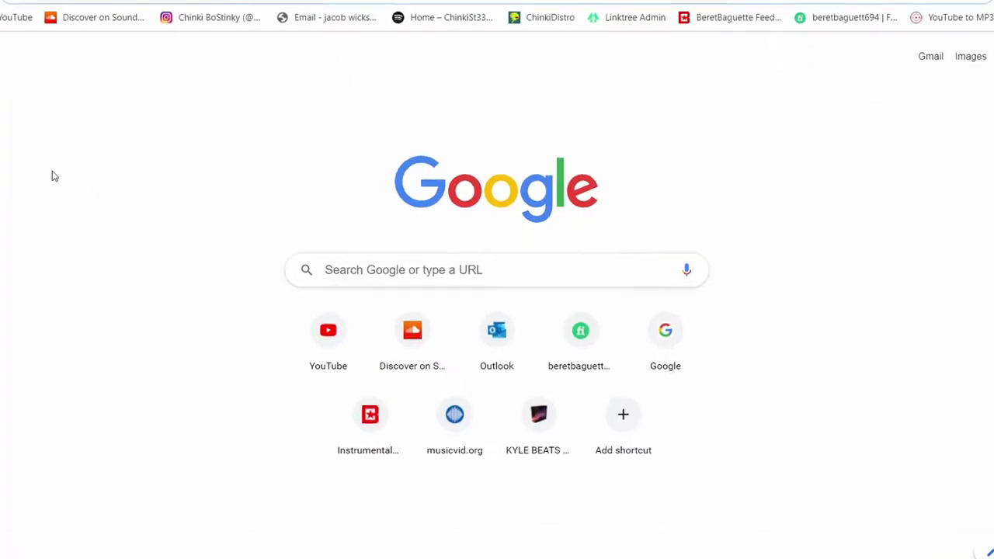
Search Google for 'youtube to mp3'.
text(youtube)
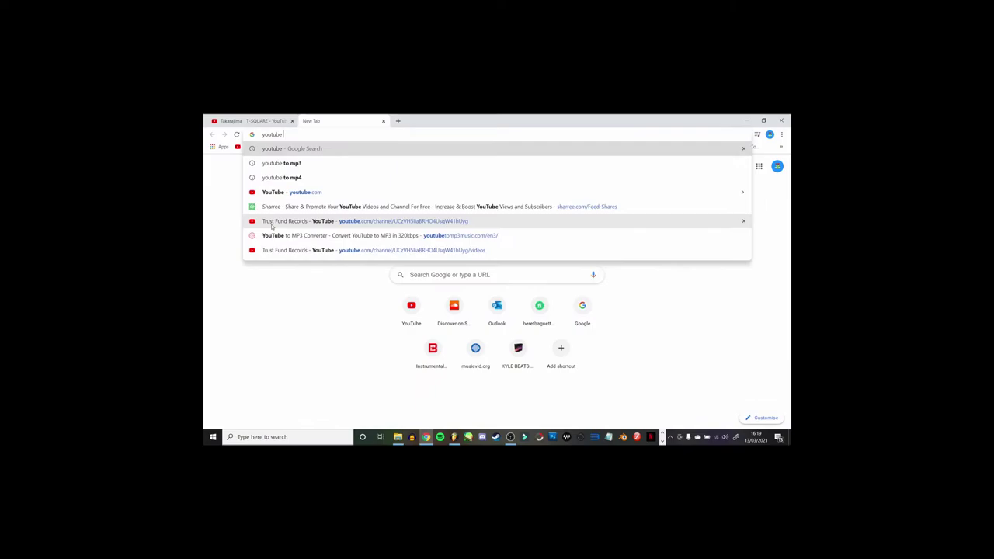
text( to mp3)
key(Return)
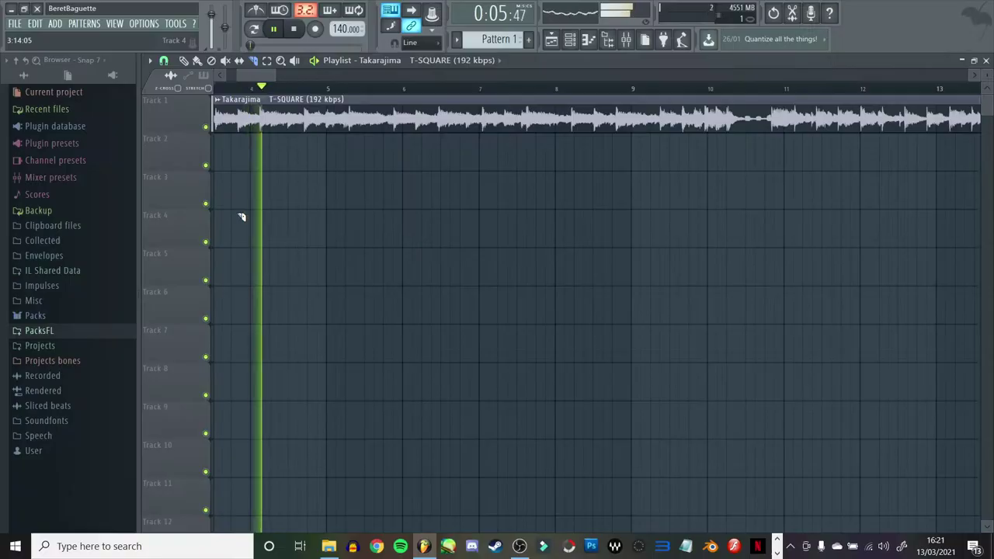
Slice the start off the Takarajima clip and browse effects for its track.
scroll(326, 232, down, 1)
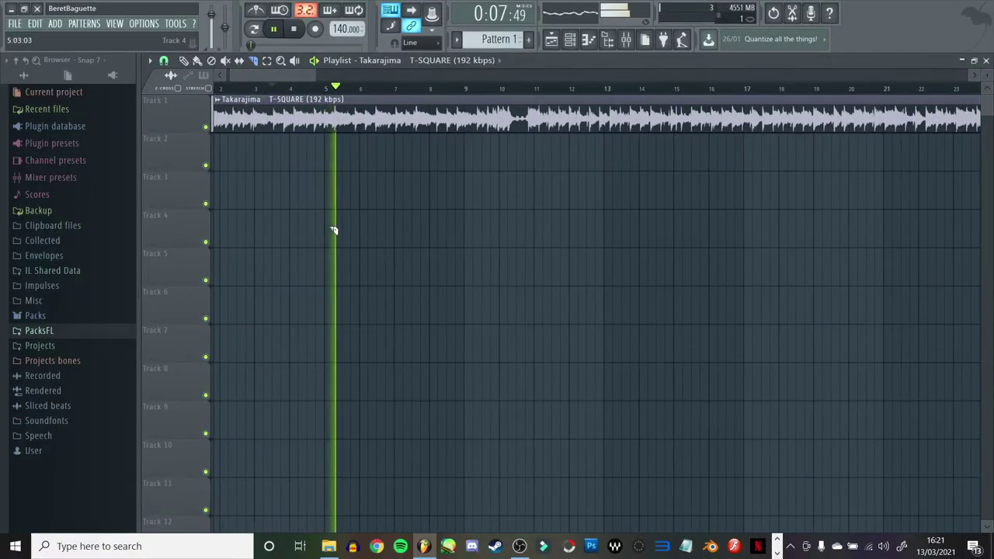
drag(410, 105, 410, 132)
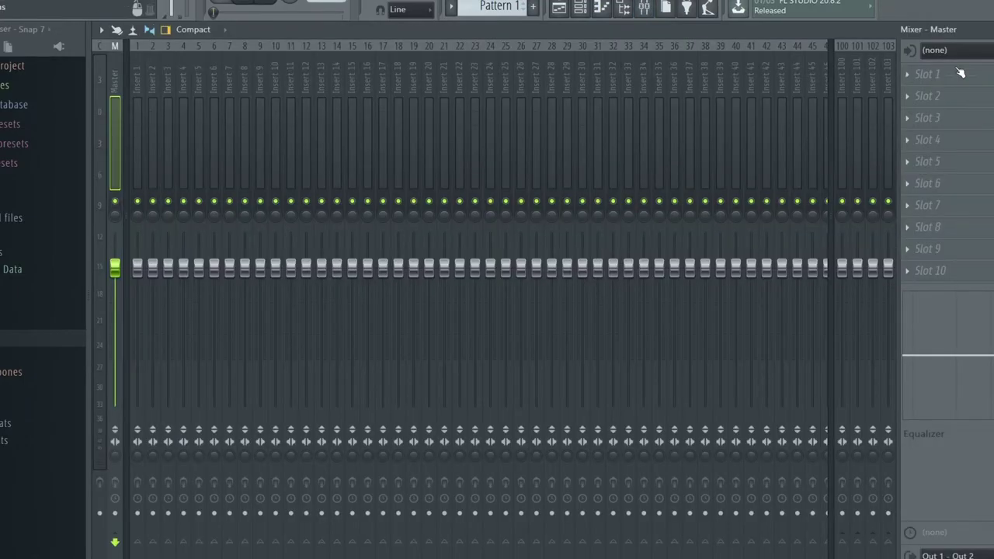
click(960, 72)
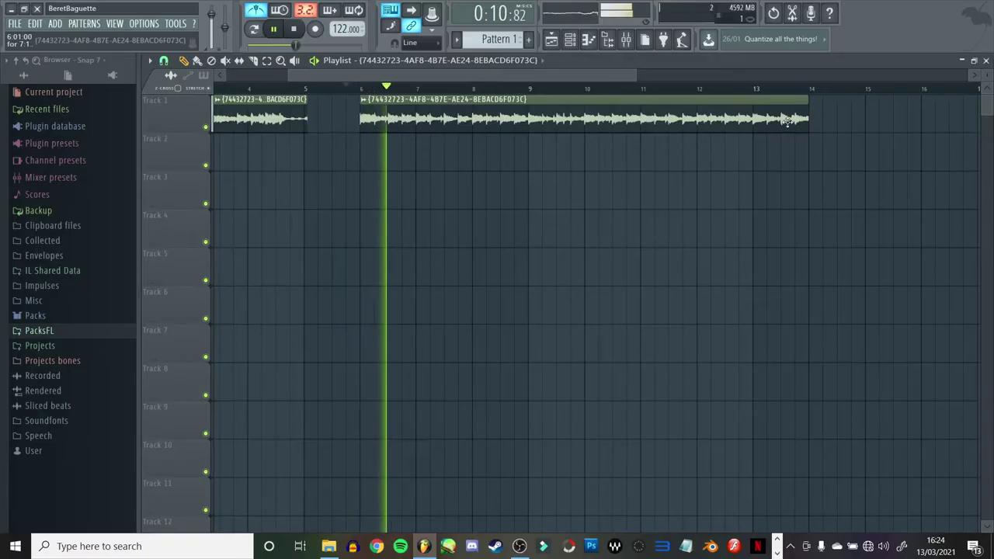
Open the Takarajima sample channel's settings from the Channel rack.
ctrl+scroll(756, 231, down, 2)
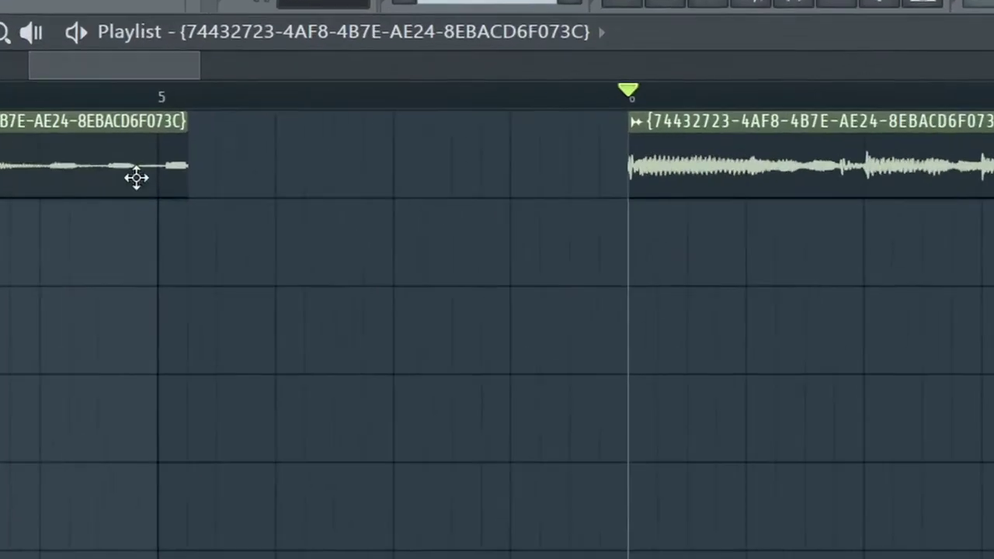
scroll(599, 269, up, 3)
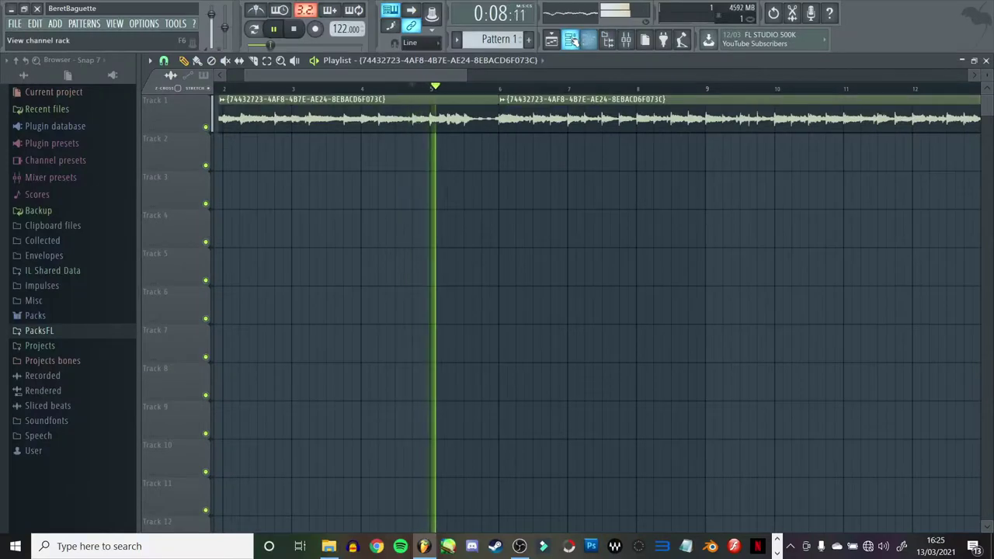
click(571, 40)
click(432, 149)
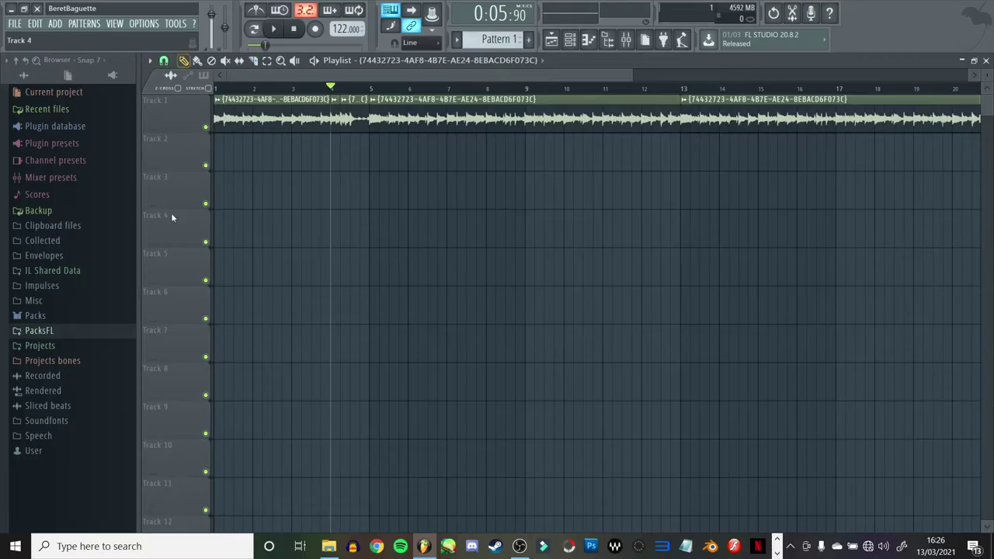
scroll(592, 139, down, 2)
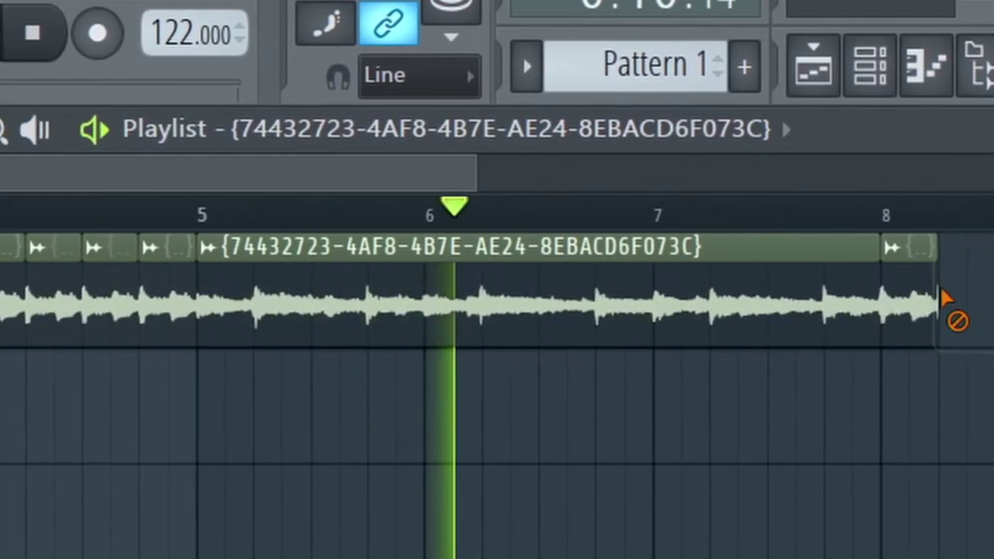
Save as 'japaneseclu', then add an EQ low cut near 127 Hz, vinyl wear and a limiter.
key(ctrl+s)
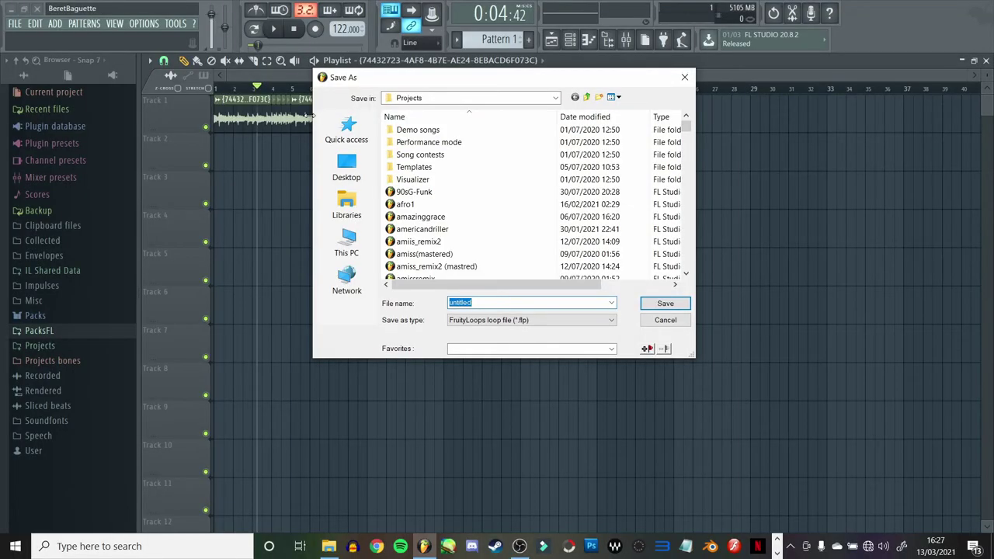
text(japaneseclu)
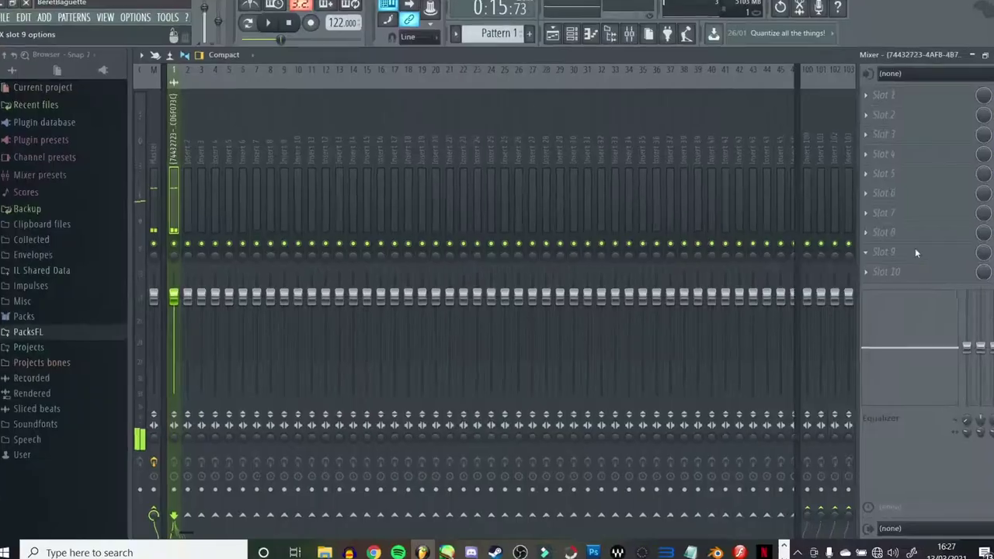
click(916, 253)
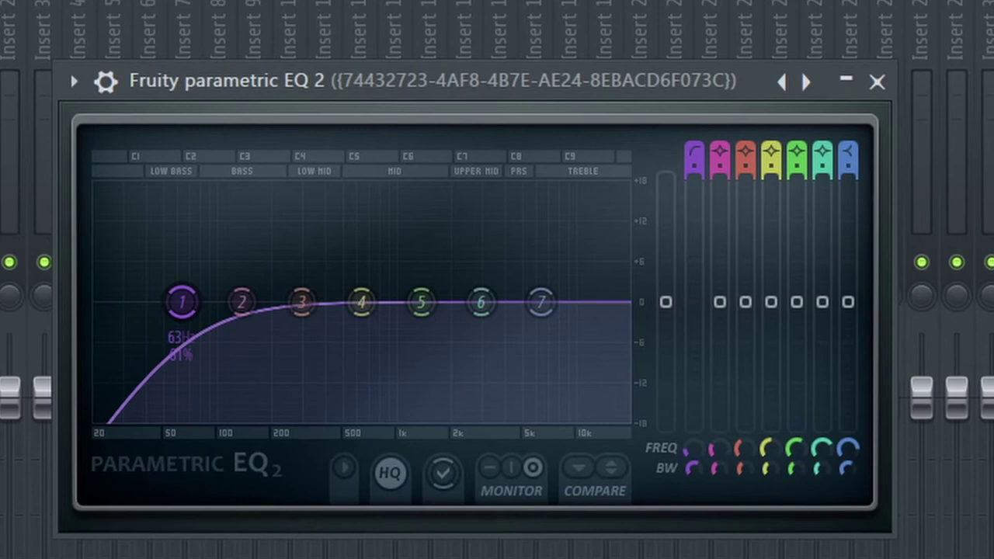
drag(693, 448, 685, 435)
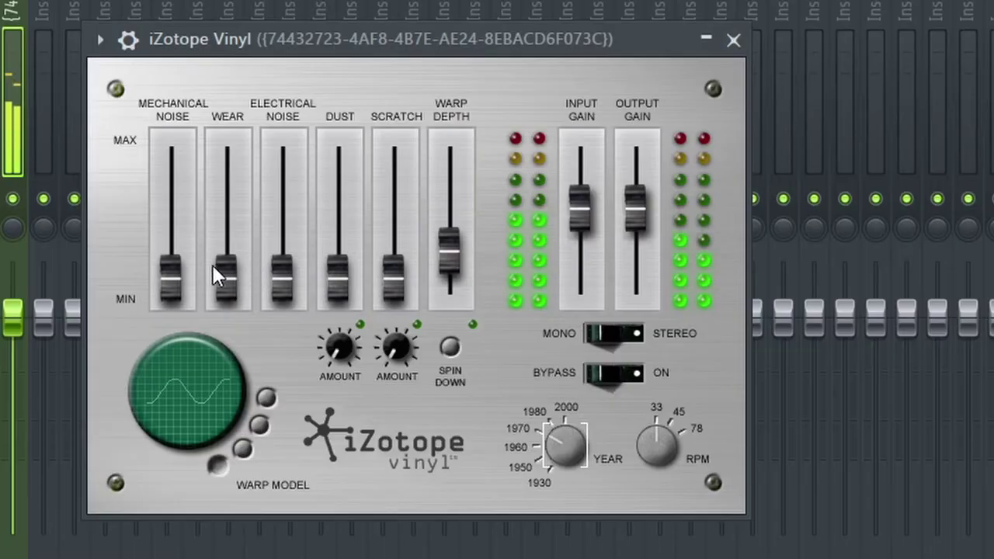
mouse_move(220, 264)
mouse_down()
mouse_move(232, 219)
mouse_move(236, 260)
mouse_up()
click(734, 40)
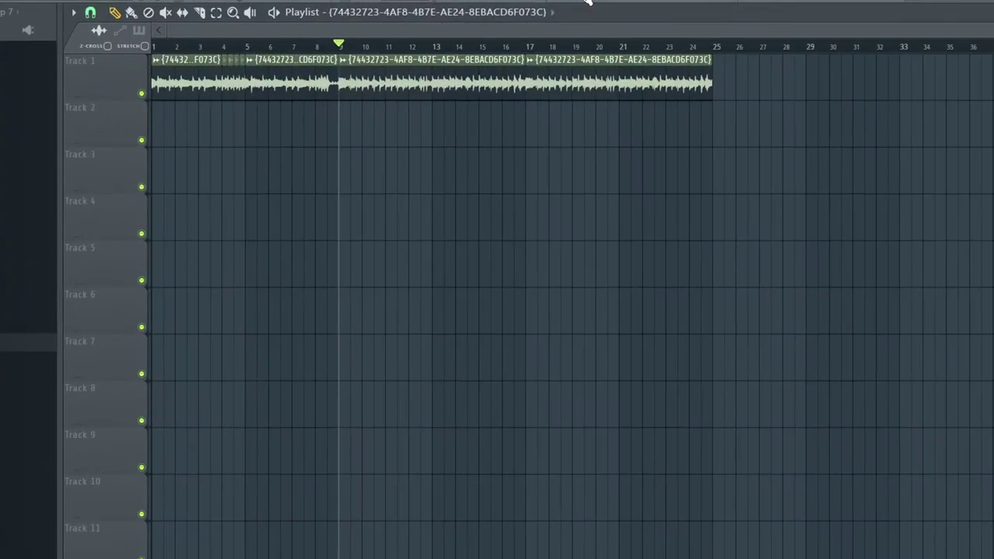
Add the Kick_Drop sample from the NewDwums folder as a new channel.
key(F6)
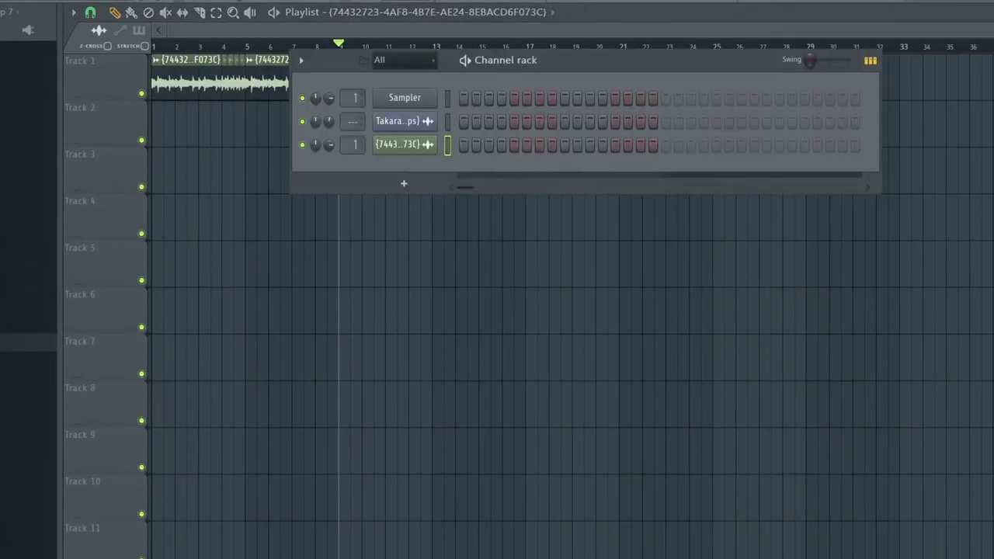
key(F6)
scroll(399, 306, up, 2)
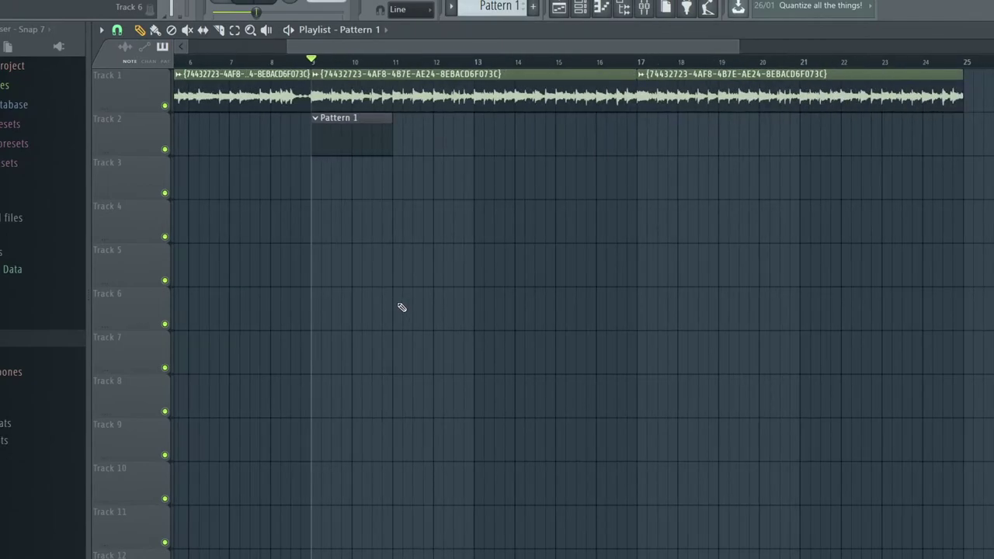
key(F6)
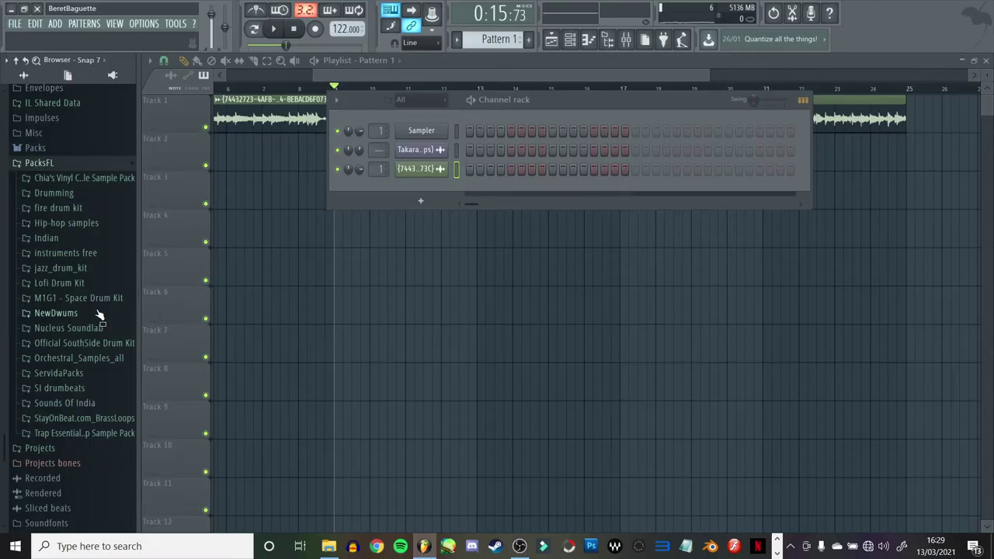
click(91, 313)
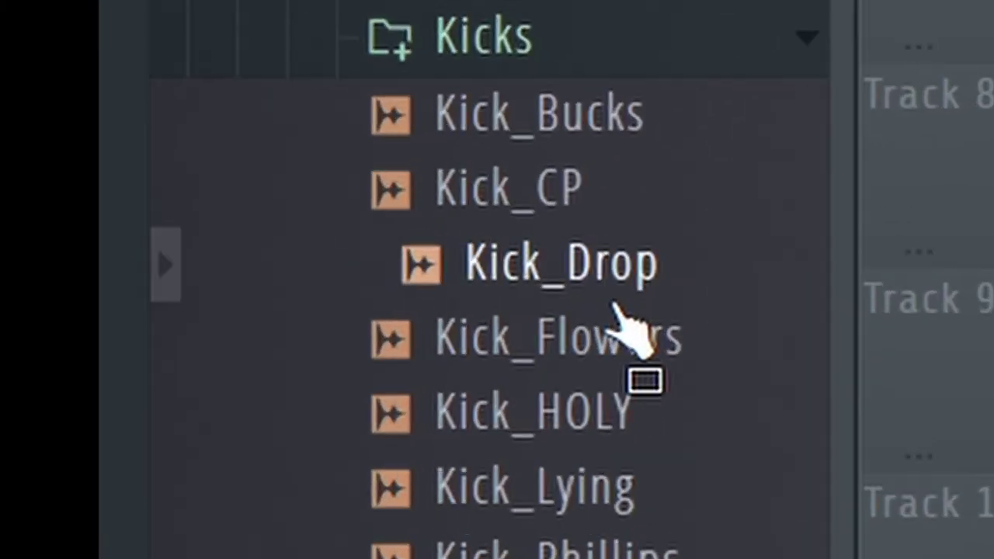
drag(604, 233, 592, 194)
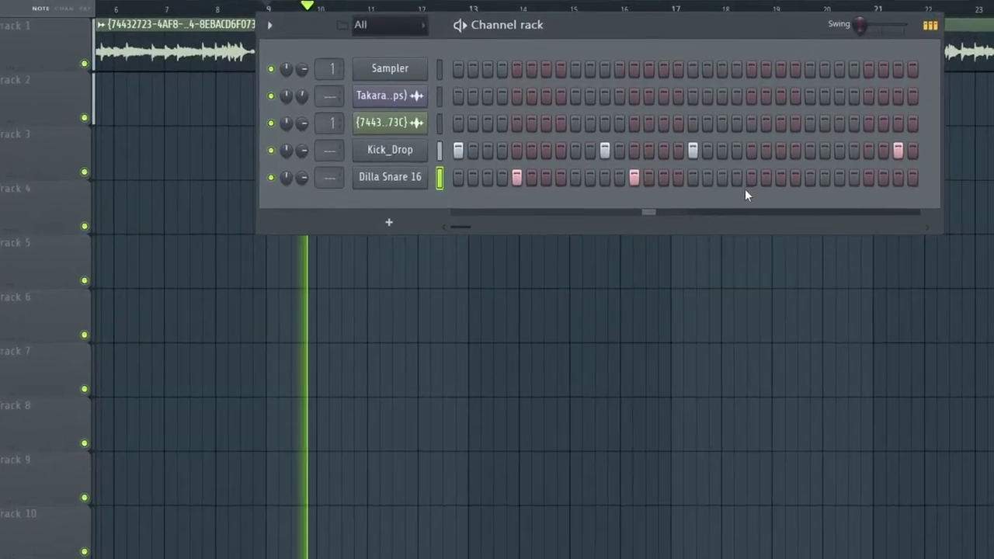
Add two more snare hits, then load hat 10 and Vrb_H1 as new channels.
click(752, 177)
click(869, 178)
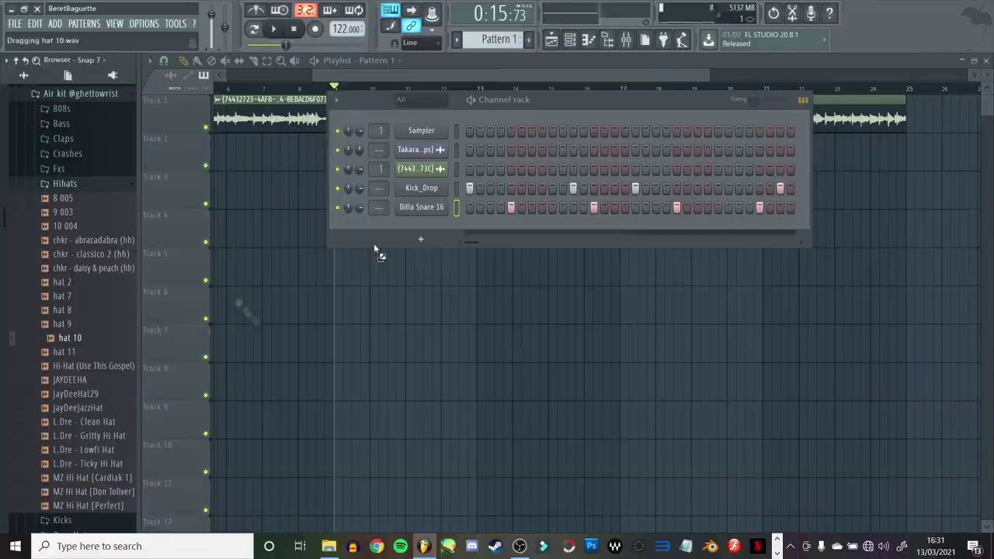
drag(374, 245, 375, 236)
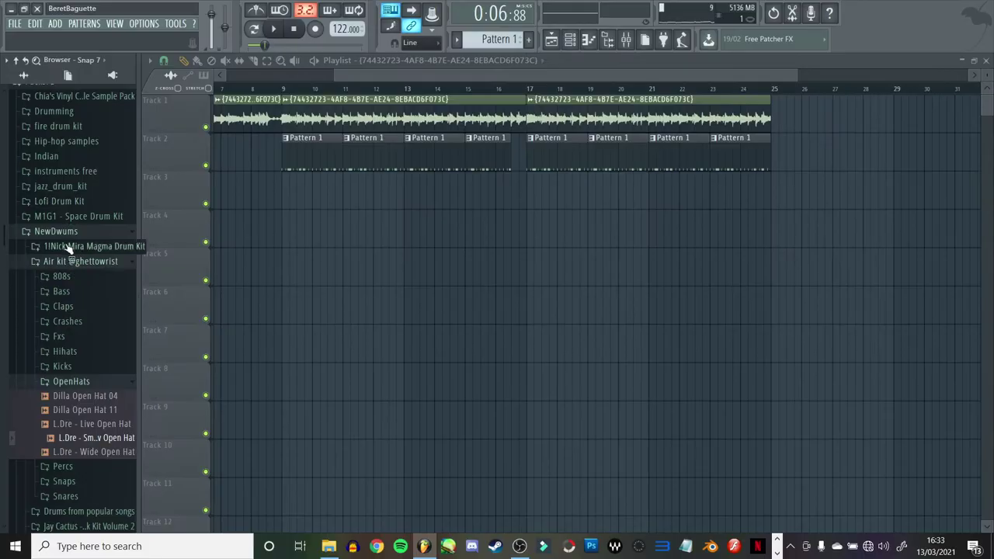
scroll(65, 163, down, 3)
click(73, 158)
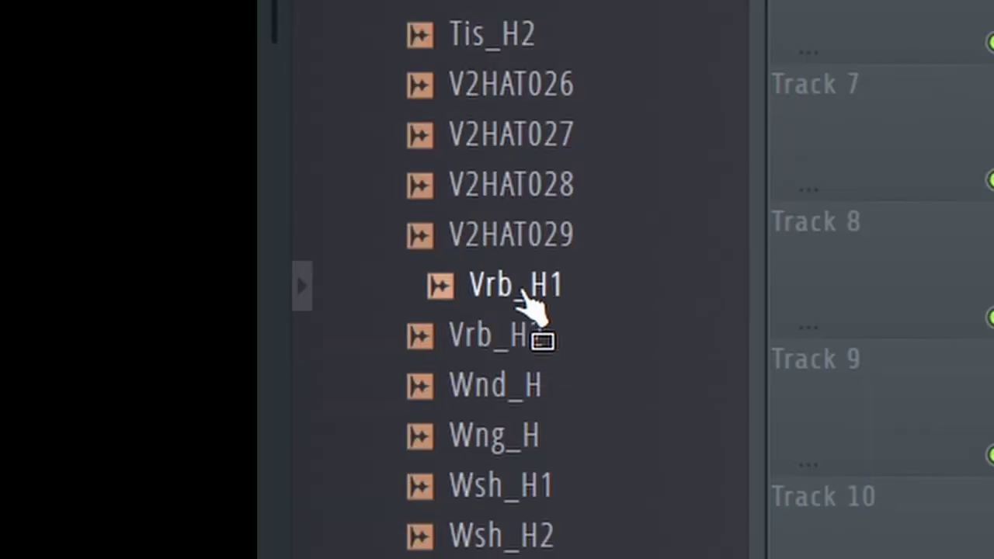
drag(404, 365, 83, 249)
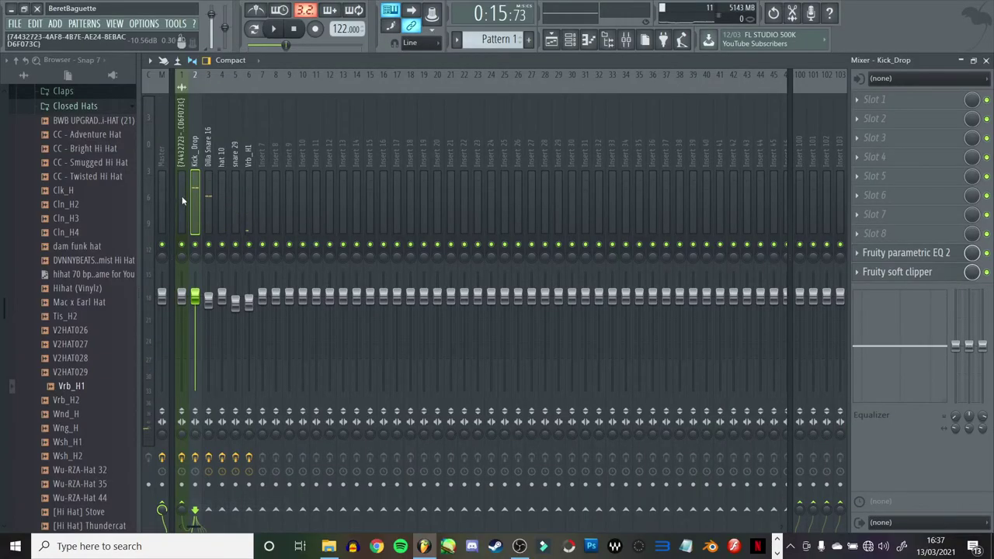
Load Fruity Limiter onto the chopped sample's mixer track.
click(874, 100)
click(855, 513)
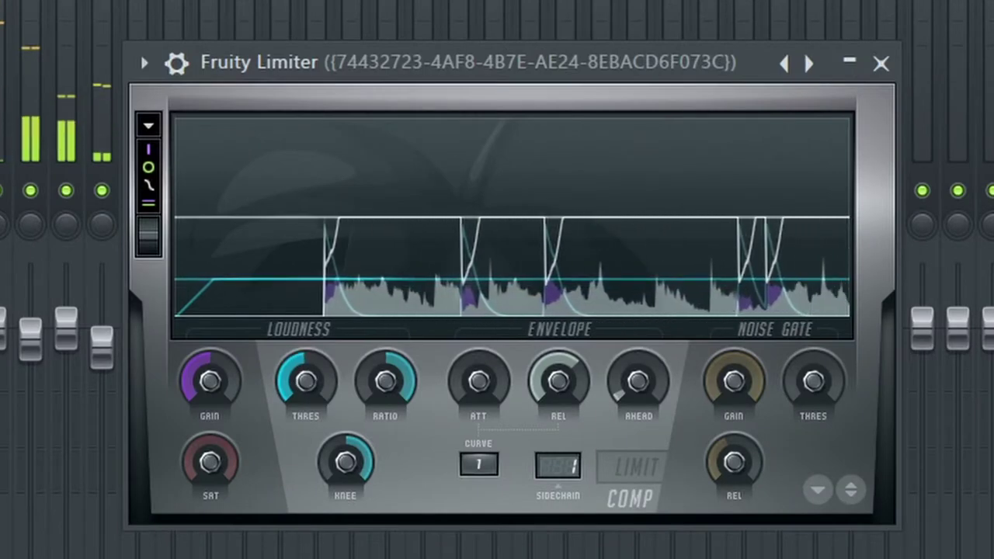
click(849, 62)
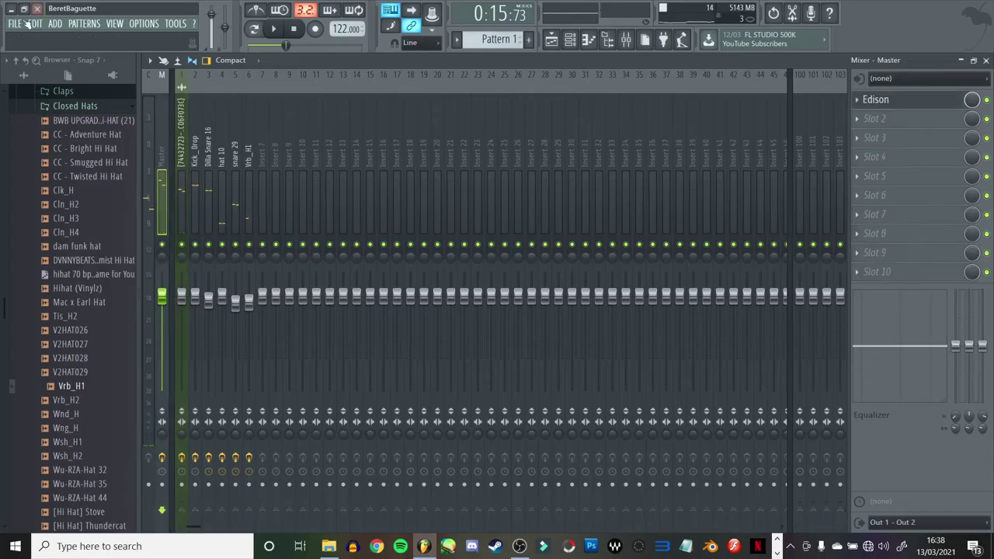
Save the project and paint Pattern 2 onto Track 3.
click(15, 24)
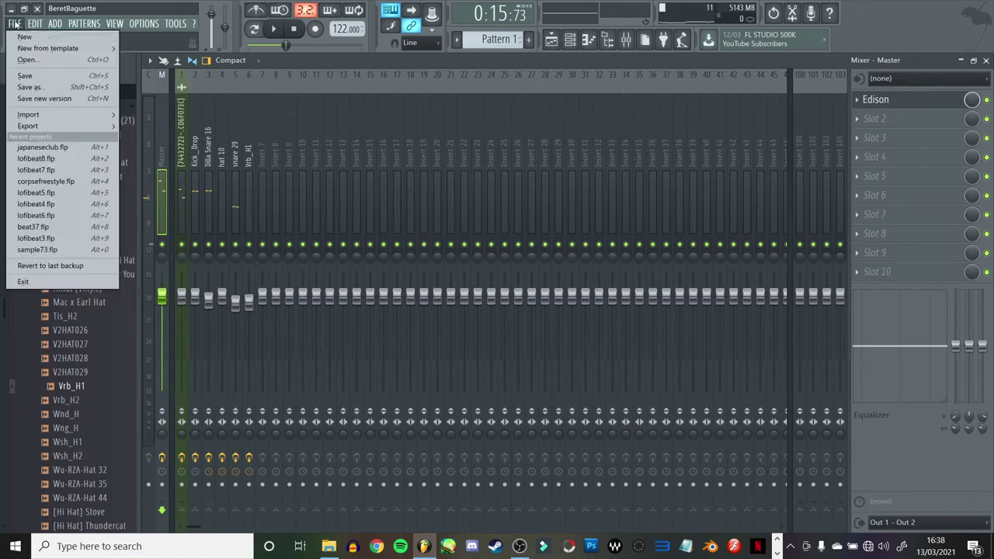
click(29, 76)
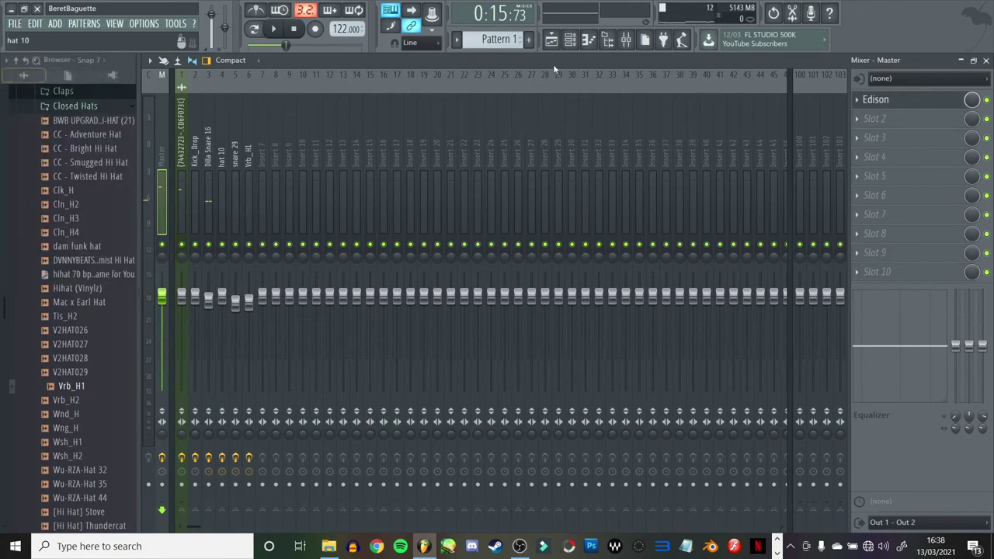
click(986, 60)
click(372, 191)
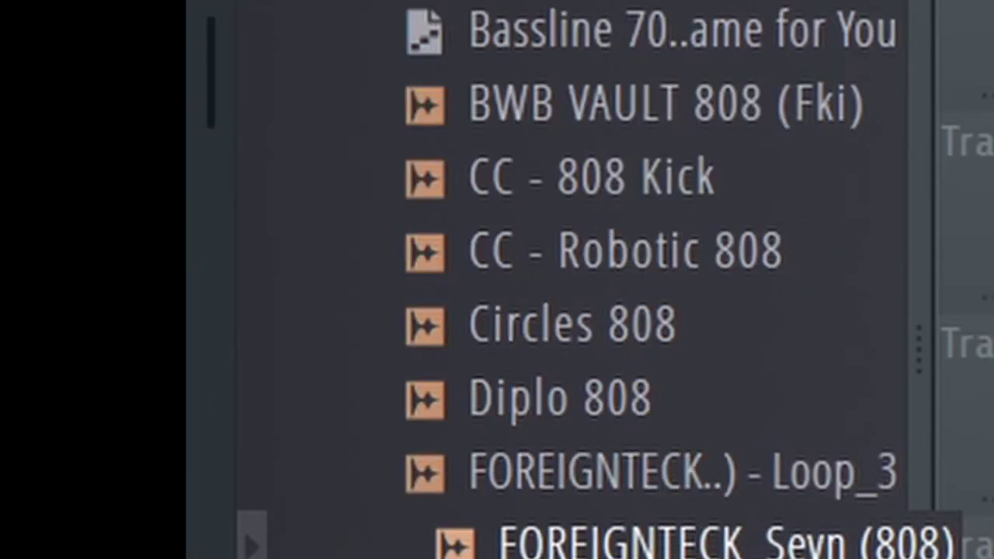
Load the L.Dre - Nice Bass - C sample as a new channel.
scroll(644, 421, down, 5)
scroll(652, 243, down, 2)
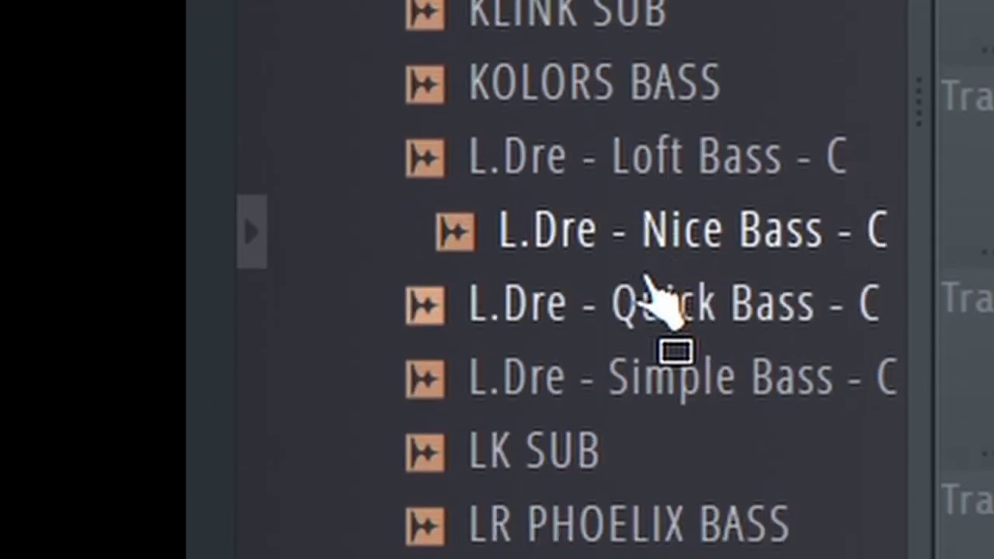
drag(651, 289, 407, 398)
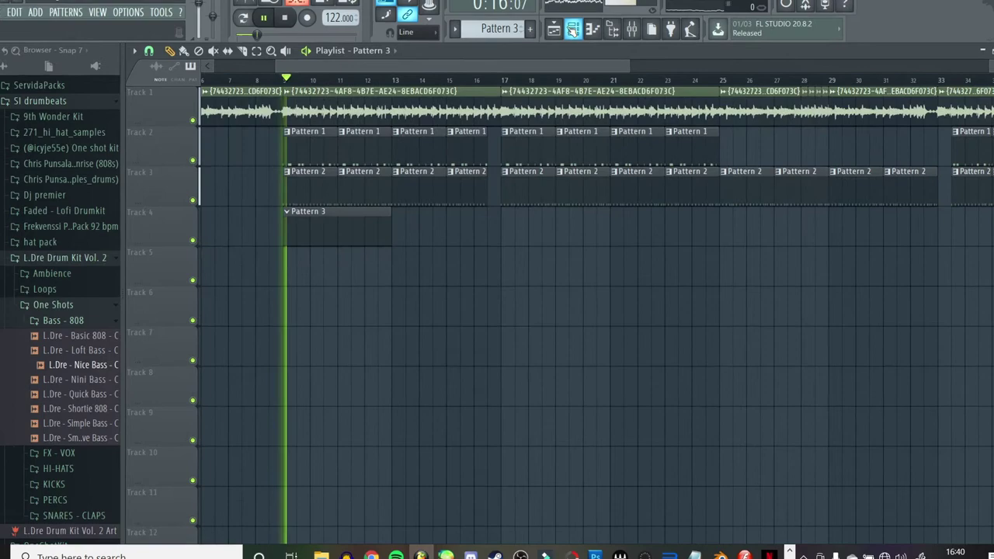
key(F6)
Open the bass channel's piano roll, set the note snap, and draw C#6 bass notes.
right_click(410, 282)
click(472, 282)
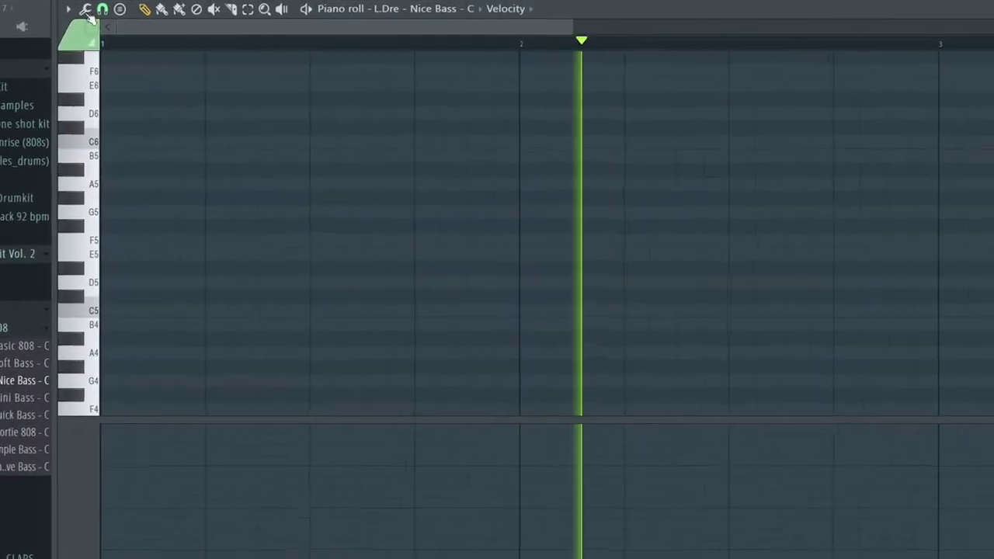
click(15, 18)
click(135, 235)
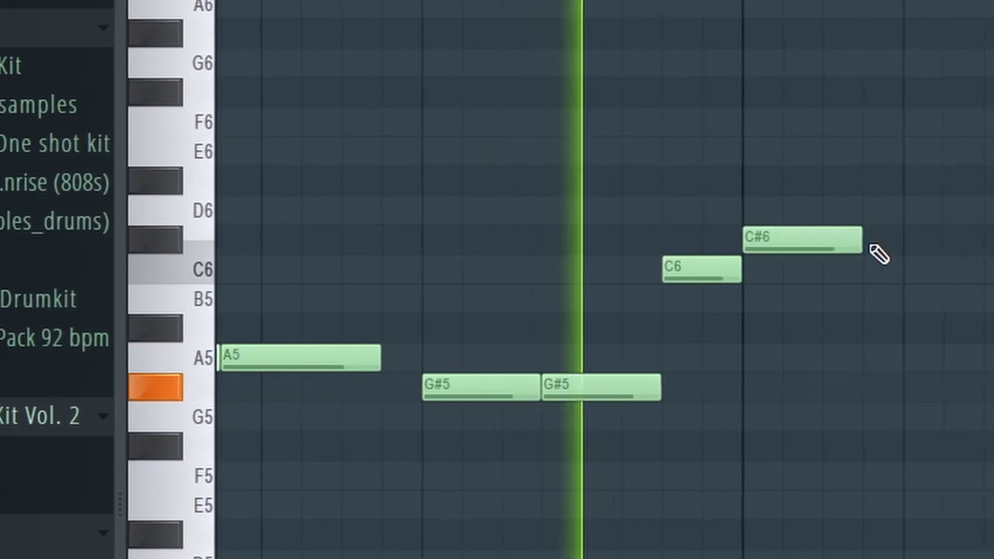
click(874, 243)
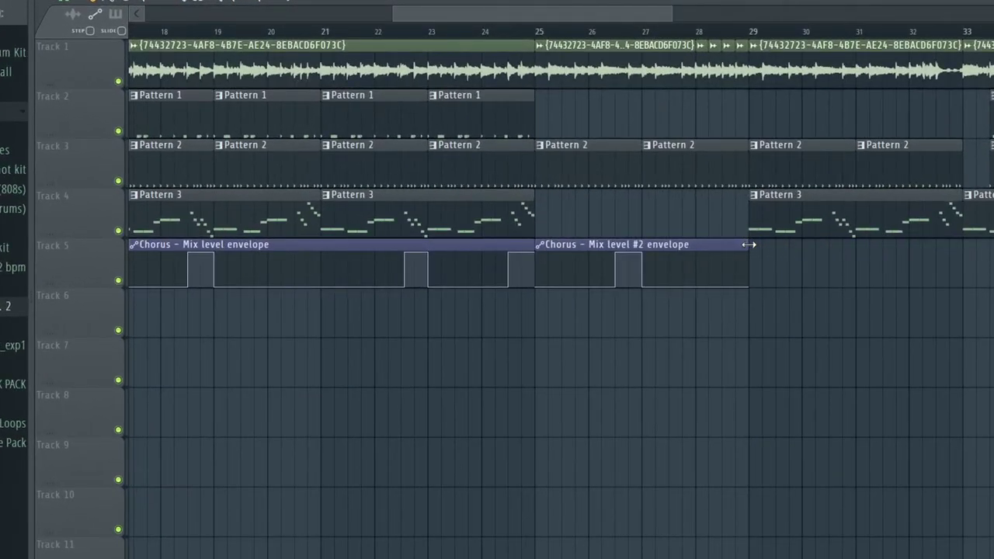
Move the Chorus - Mix level #2 envelope clip to bar 29 and zoom around the arrangement.
drag(749, 244, 982, 236)
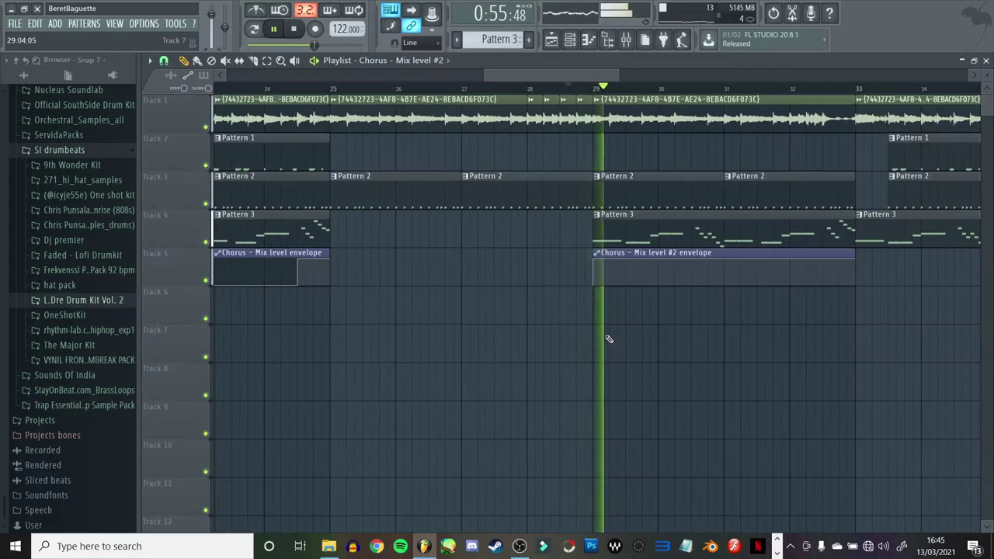
ctrl+scroll(608, 339, up, 2)
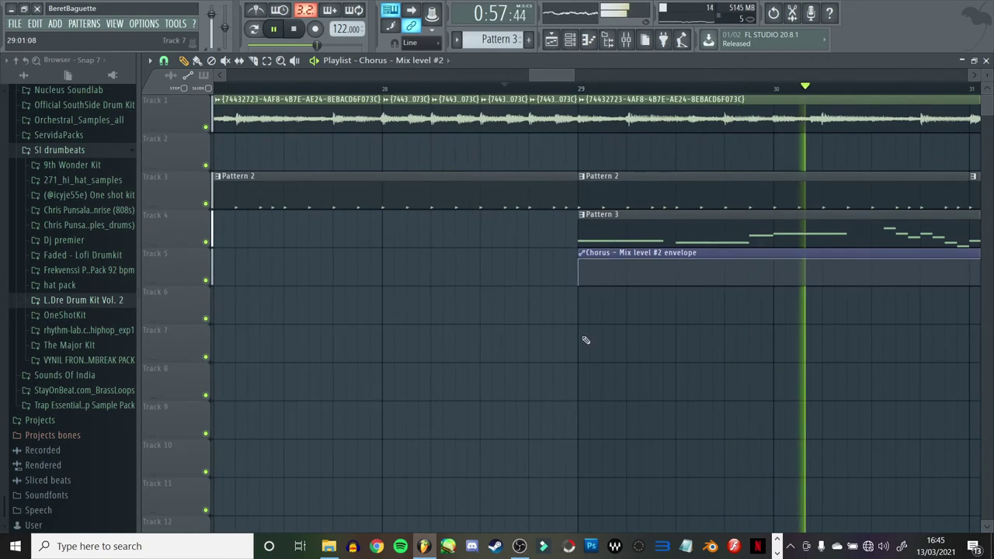
ctrl+scroll(585, 341, down, 5)
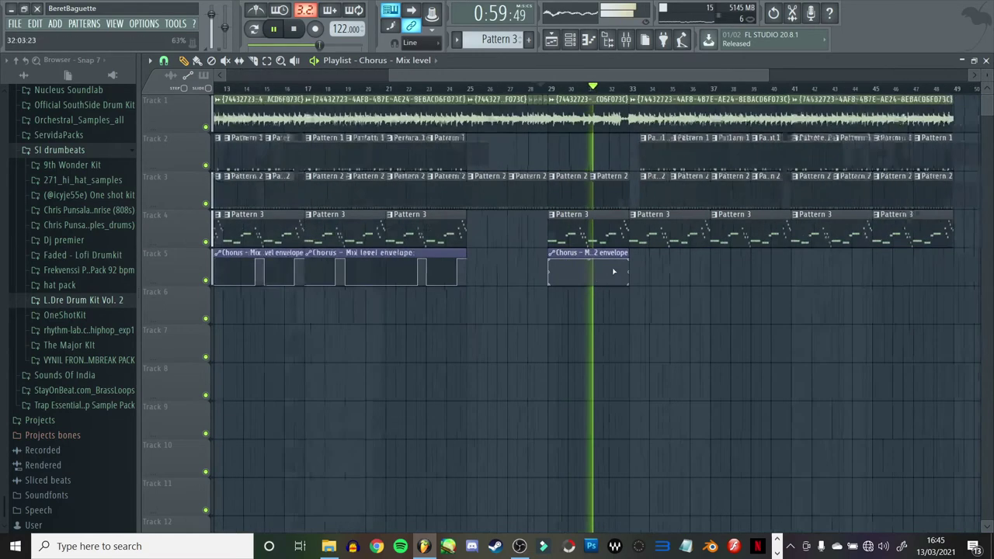
ctrl+scroll(606, 268, up, 2)
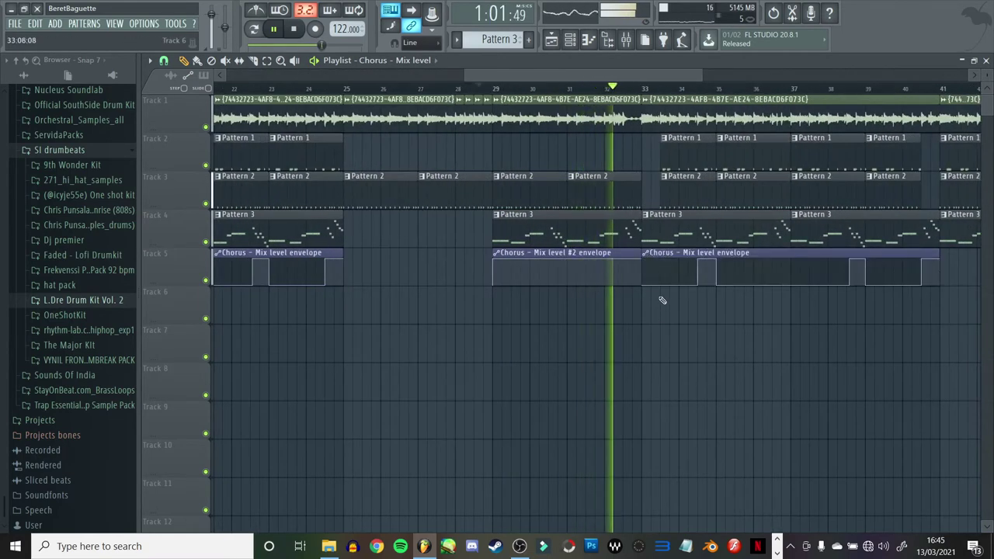
ctrl+scroll(650, 289, up, 2)
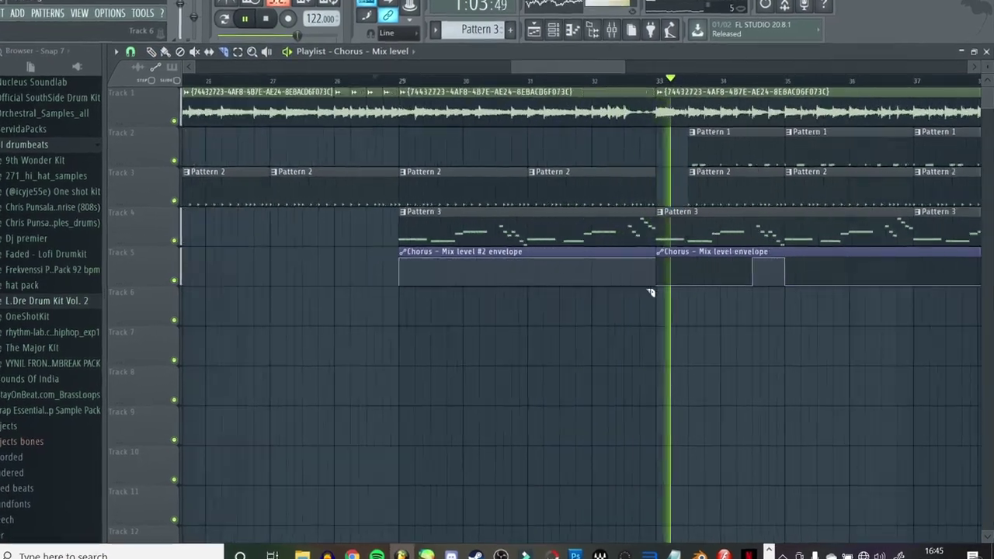
ctrl+scroll(699, 256, up, 3)
ctrl+scroll(688, 333, down, 3)
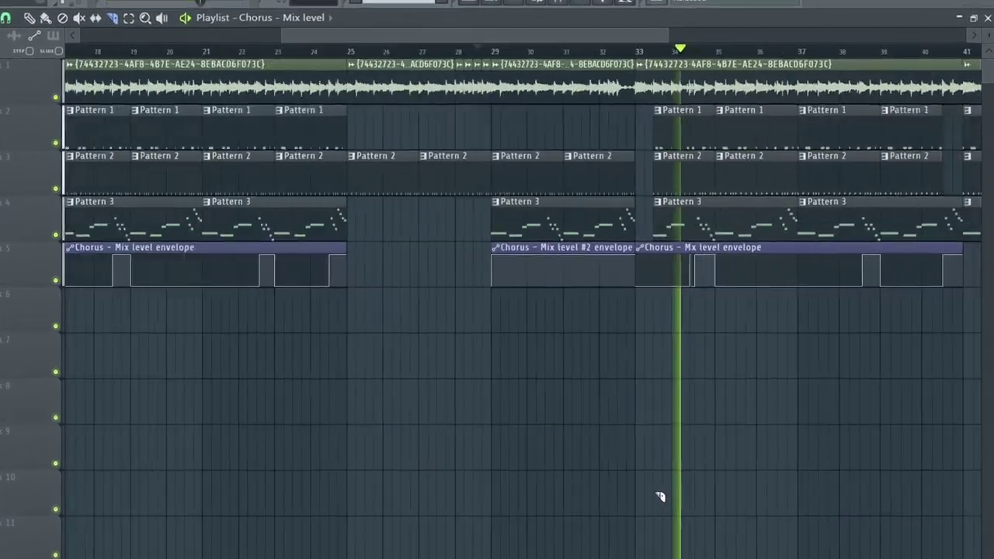
ctrl+scroll(659, 489, down, 2)
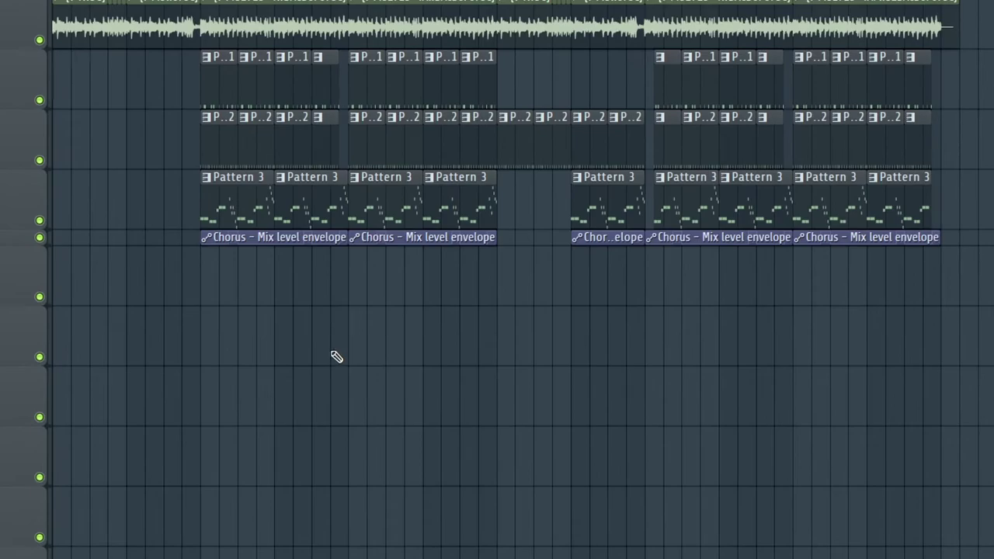
scroll(336, 356, up, 3)
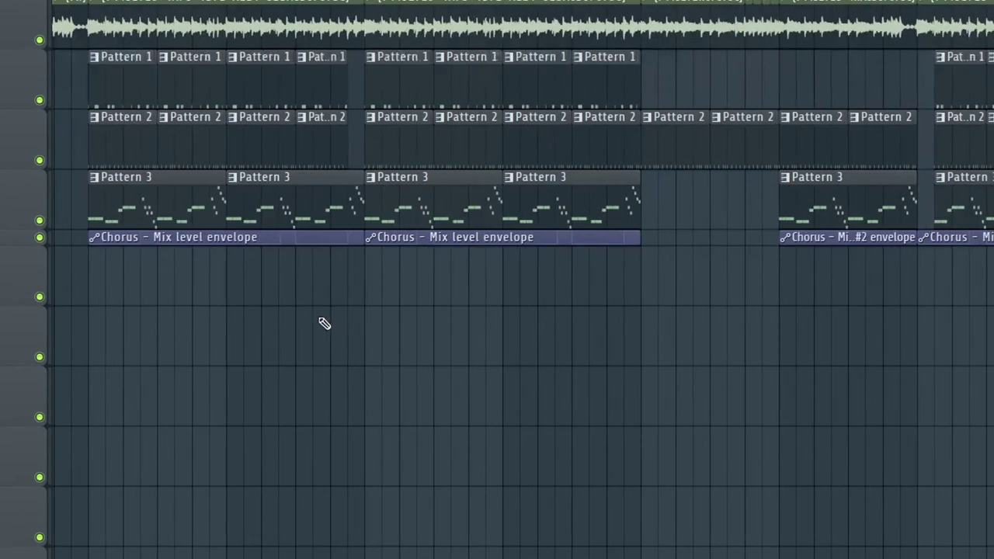
scroll(324, 324, up, 3)
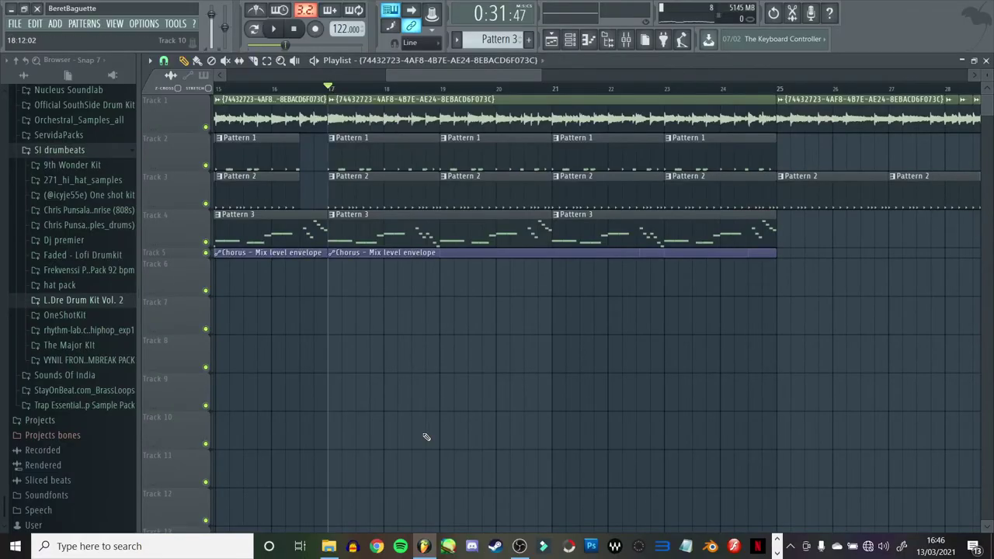
Bring up the Channel Rack with F6.
key(F6)
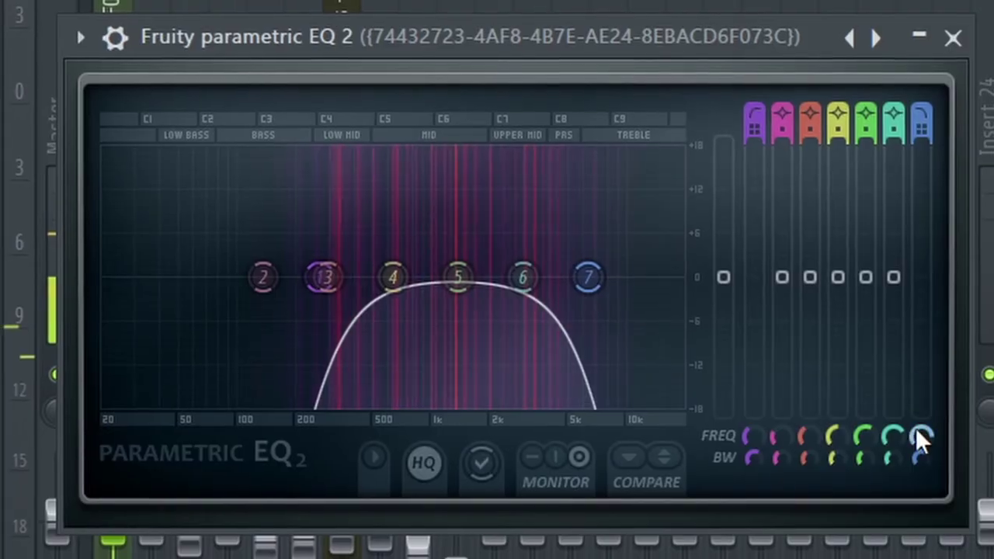
Lower EQ band 4 slightly in the parametric EQ.
drag(413, 304, 420, 314)
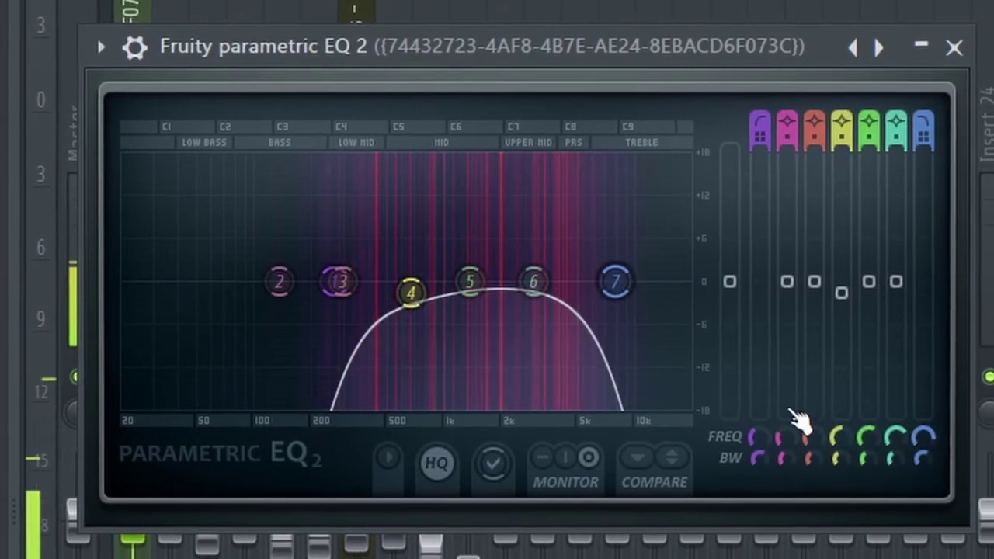